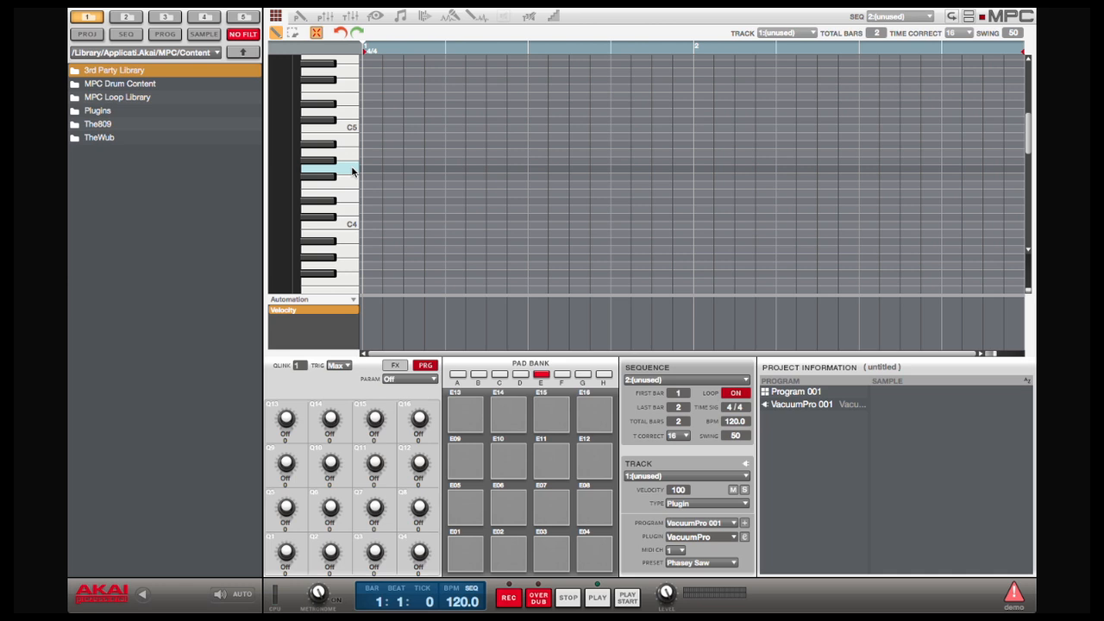
- Bring up the VacuumPro synth editor showing the loaded Phasey Saw preset
click(744, 537)
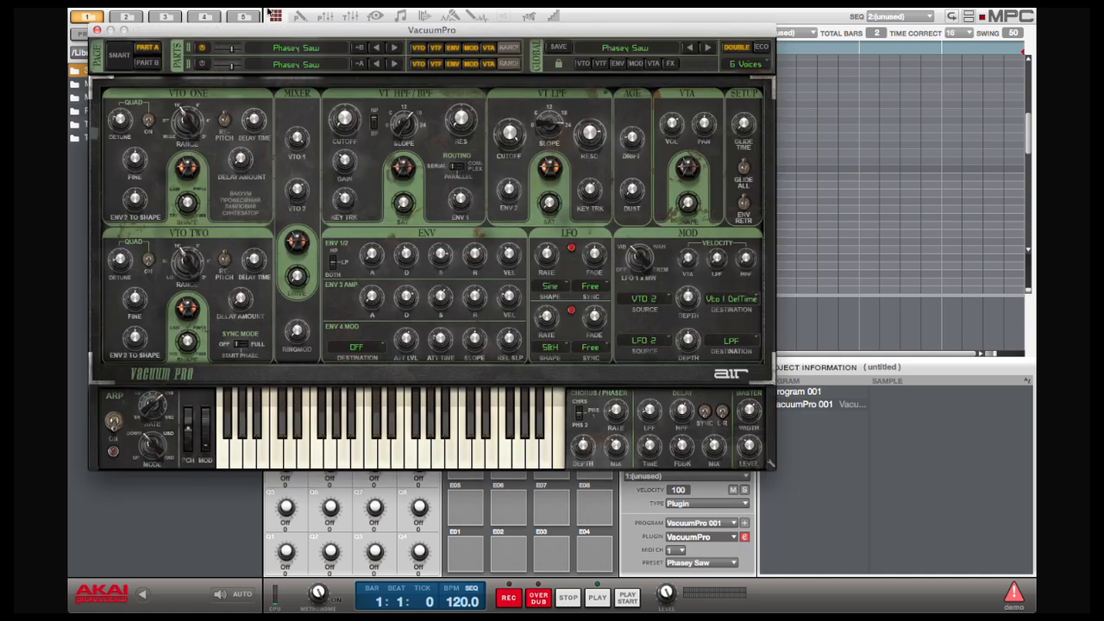
- Set VacuumPro's VT LPF Cutoff to 68%, then close the editor to reveal the mapped parameter knobs
drag(341, 31, 460, 41)
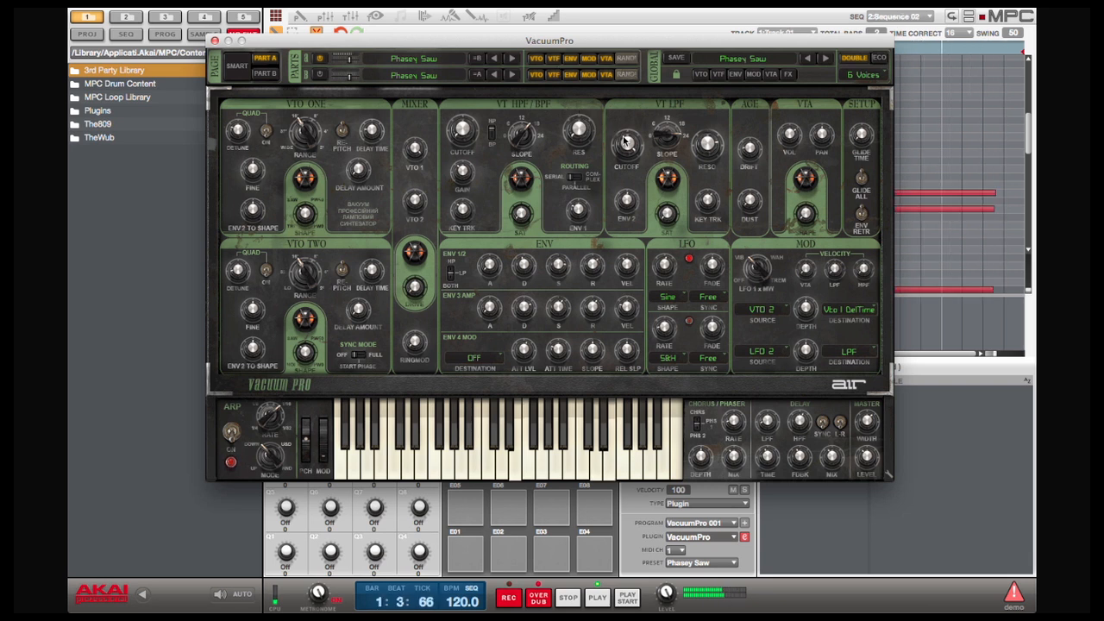
mouse_move(626, 138)
mouse_down()
mouse_move(628, 186)
mouse_move(612, 203)
mouse_up()
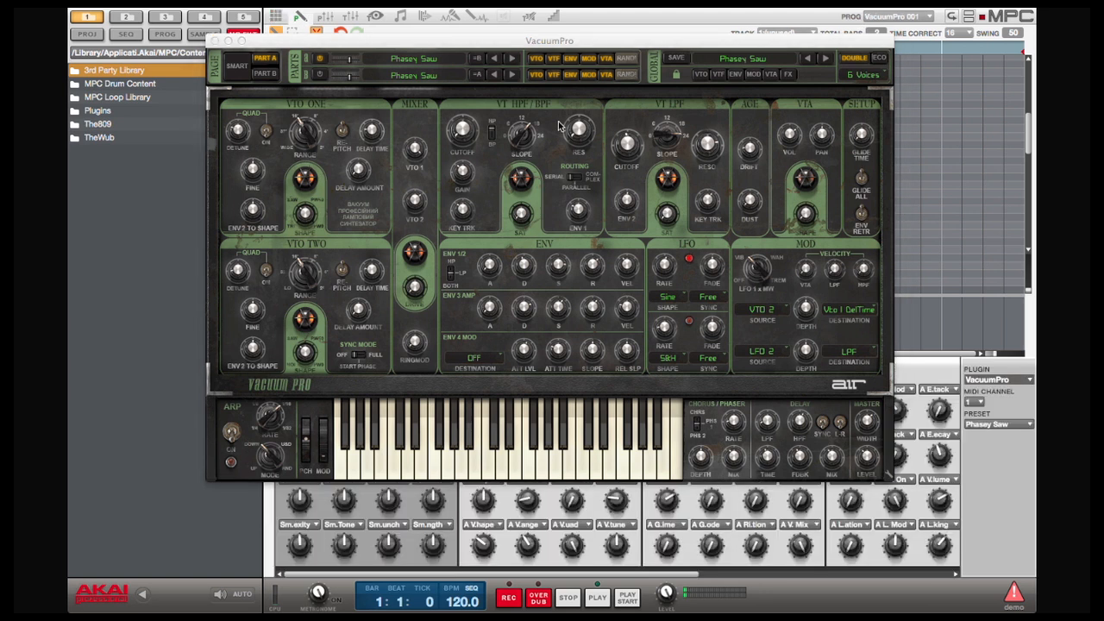
click(216, 41)
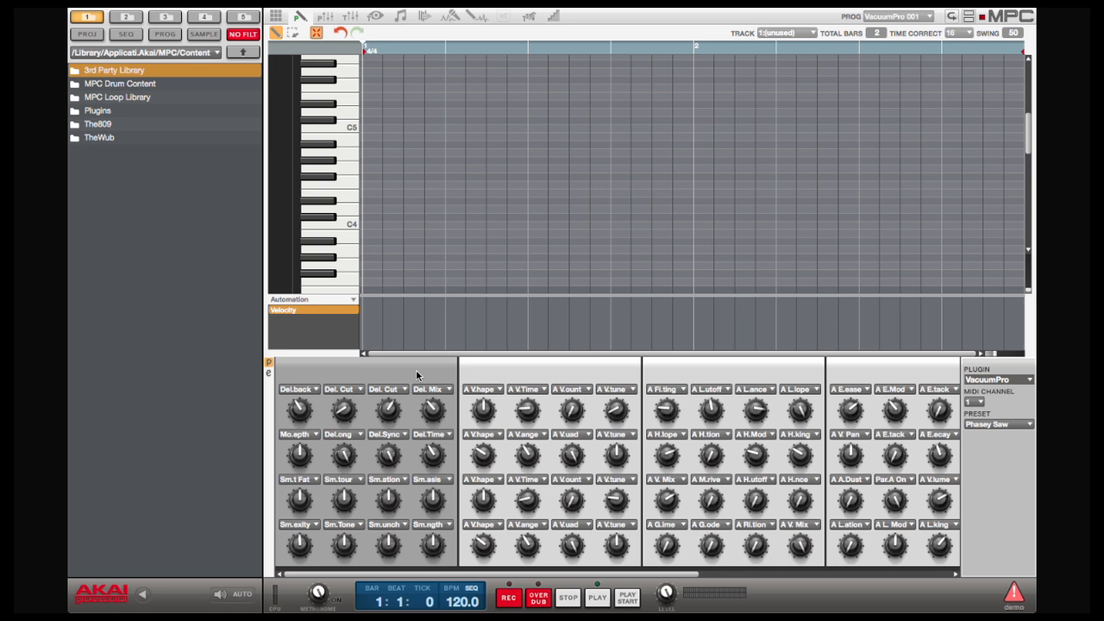
- Browse the first knob's assignable parameter list and keep Delay Feedback mapped
click(316, 390)
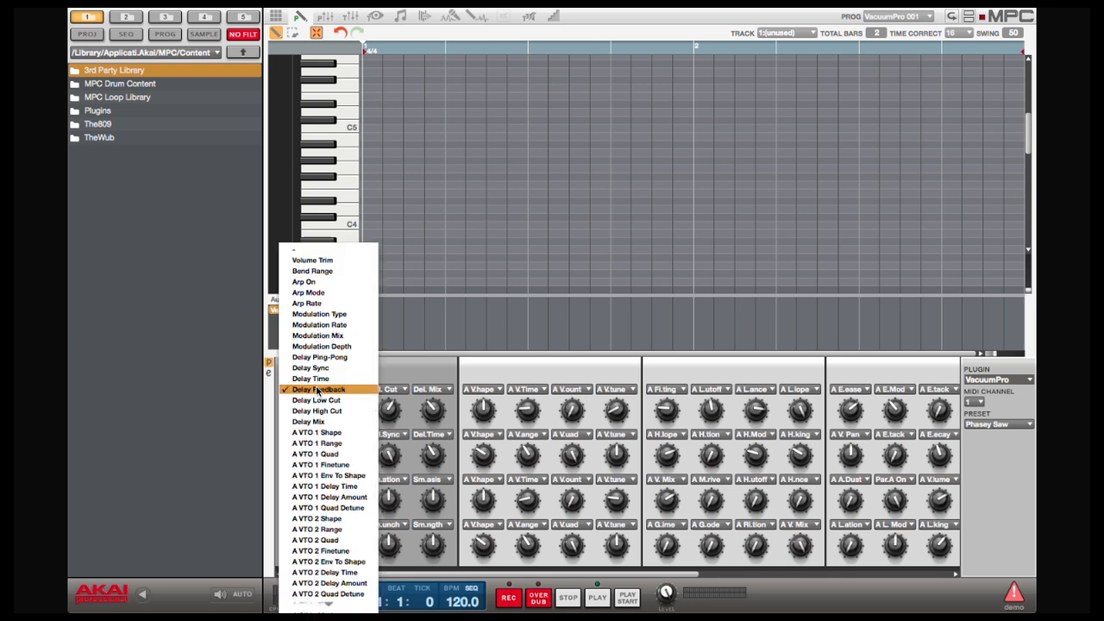
click(317, 390)
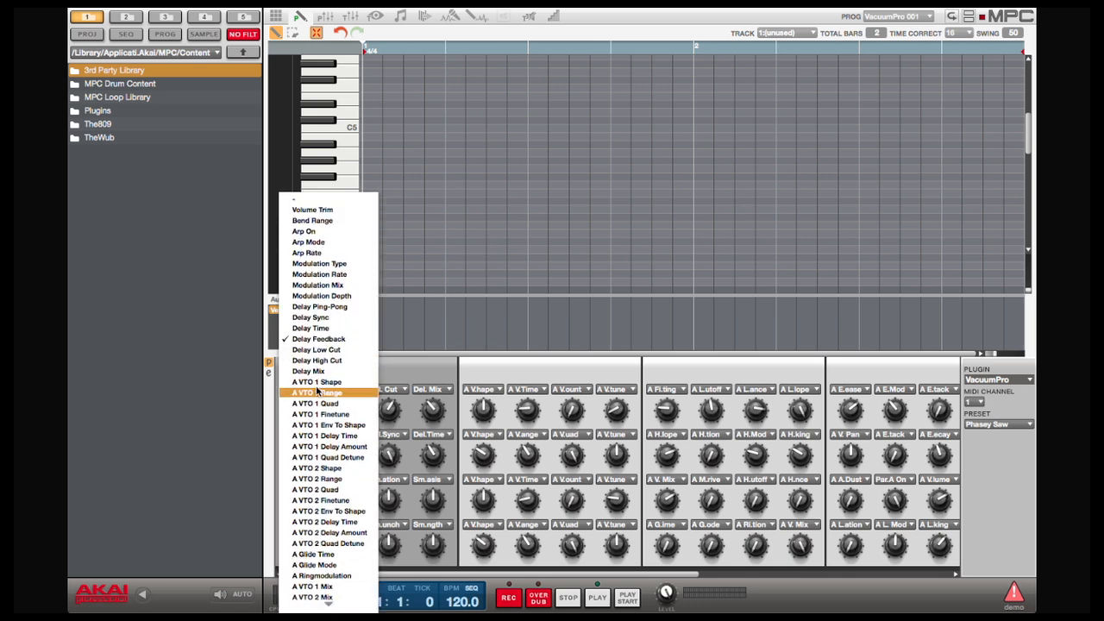
scroll(316, 390, down, 5)
scroll(317, 390, down, 5)
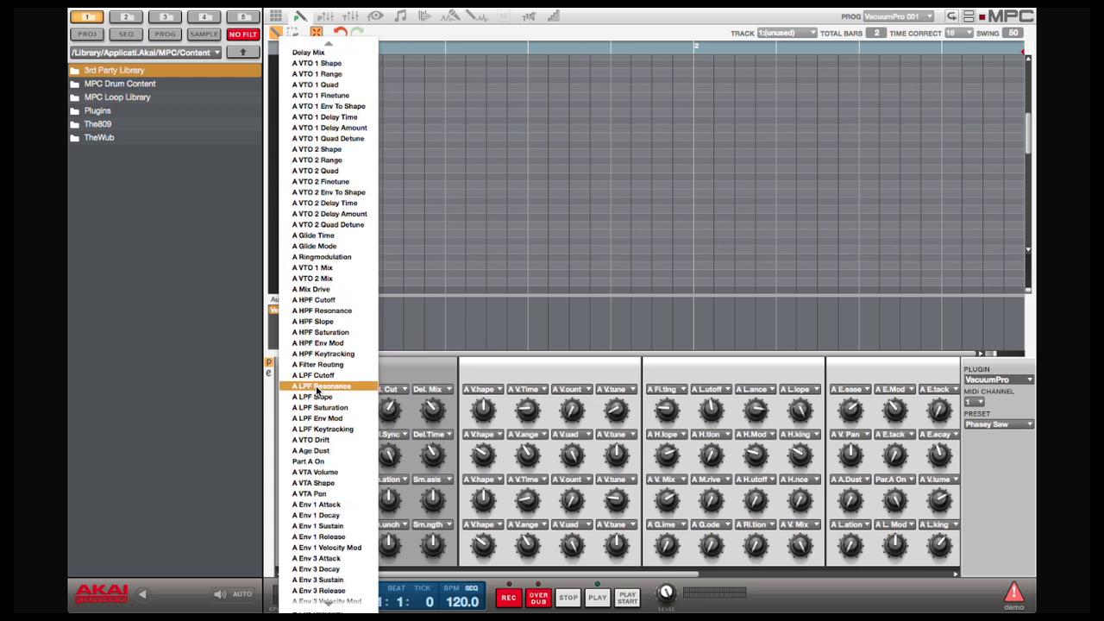
scroll(317, 390, down, 3)
scroll(316, 390, down, 3)
scroll(317, 390, down, 5)
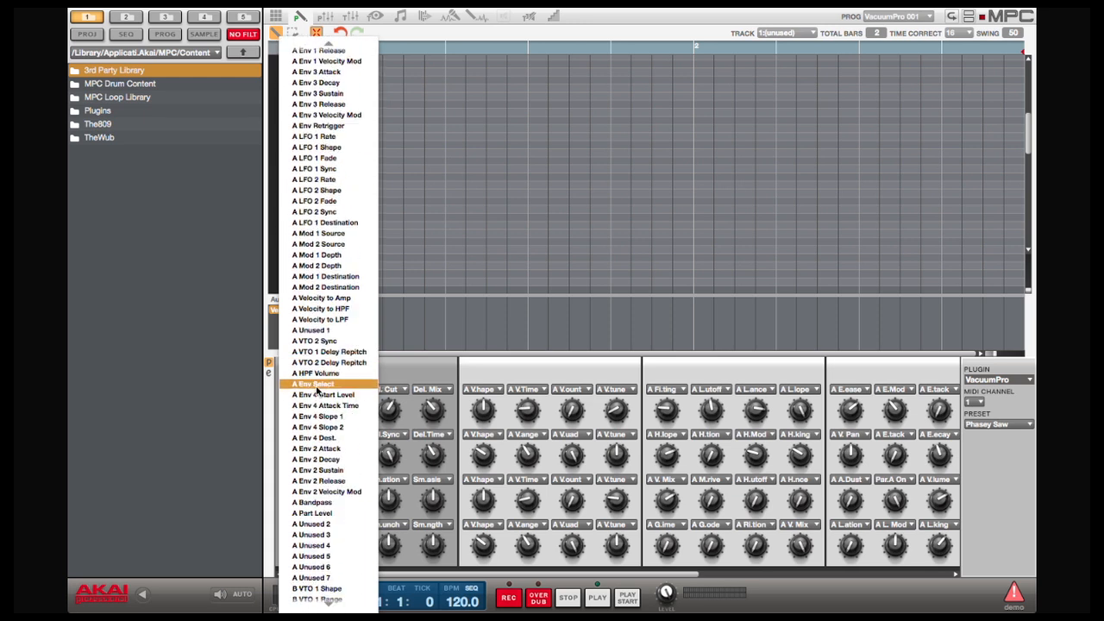
scroll(317, 390, down, 3)
scroll(317, 390, down, 3)
scroll(316, 390, down, 3)
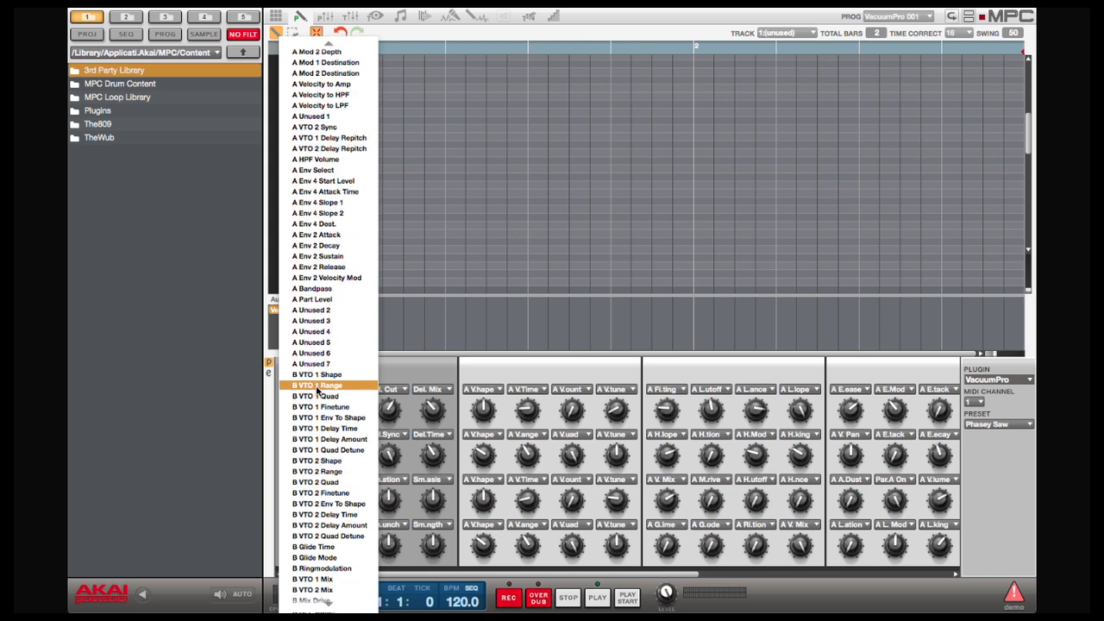
scroll(317, 390, down, 3)
scroll(317, 390, down, 3)
scroll(317, 390, down, 2)
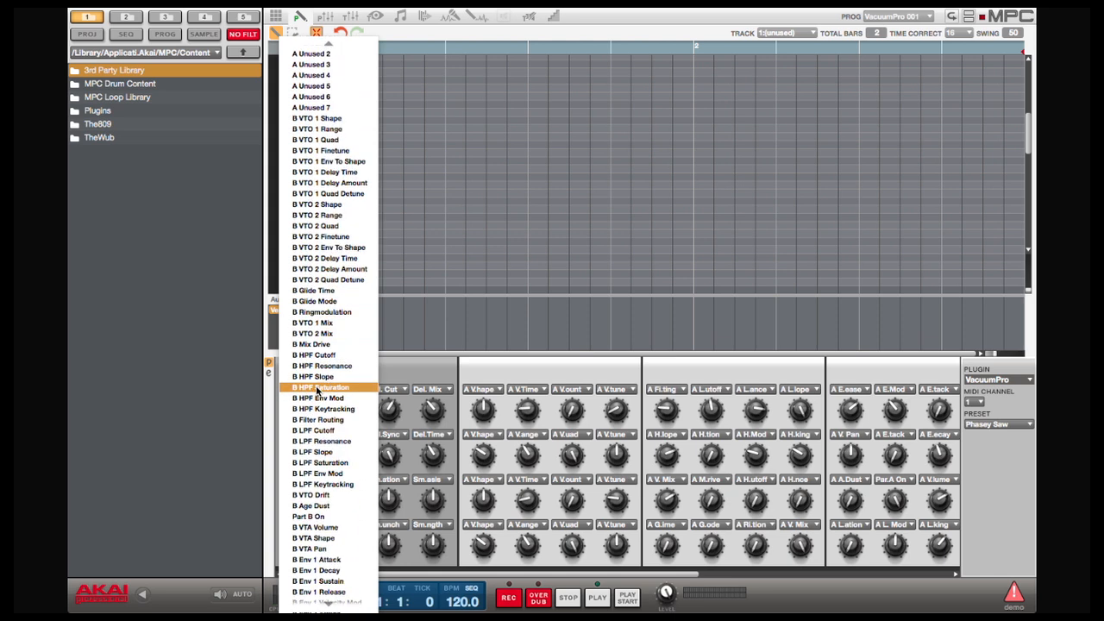
scroll(317, 390, down, 4)
scroll(316, 390, down, 3)
scroll(317, 390, down, 3)
scroll(317, 390, down, 3)
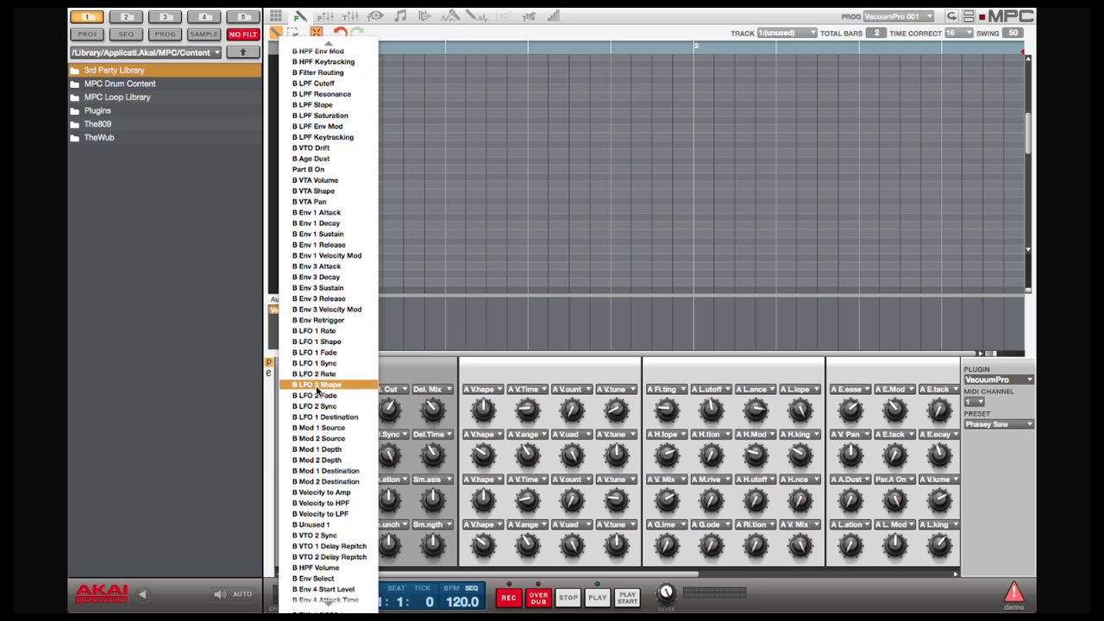
scroll(317, 390, up, 1)
click(317, 390)
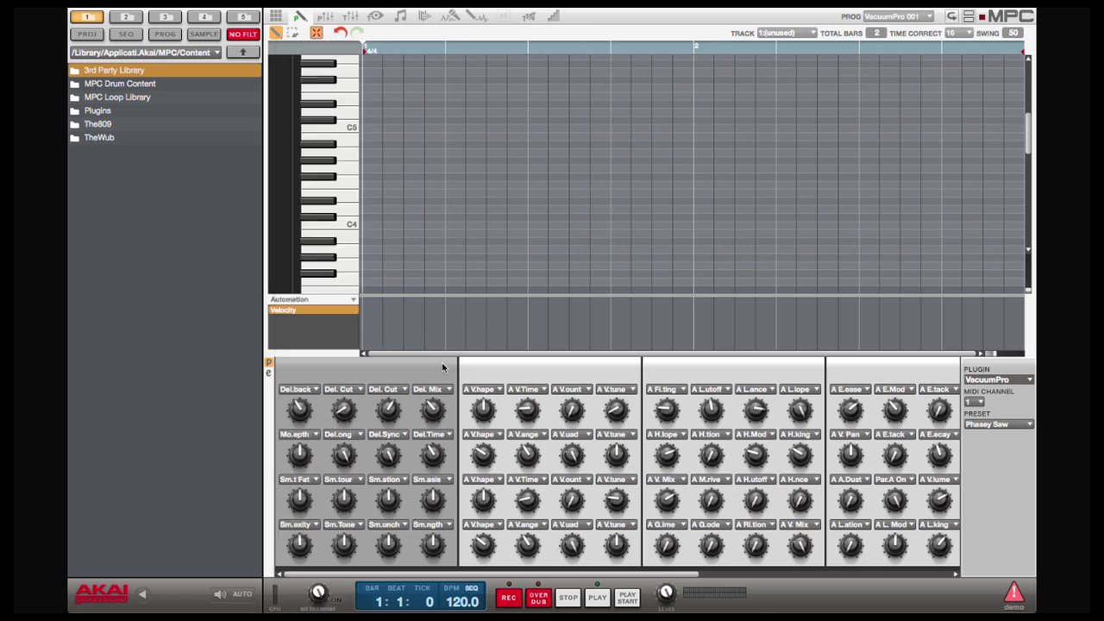
- Switch VacuumPro to its Smart controls and turn Complexity and Tone during playback
click(269, 373)
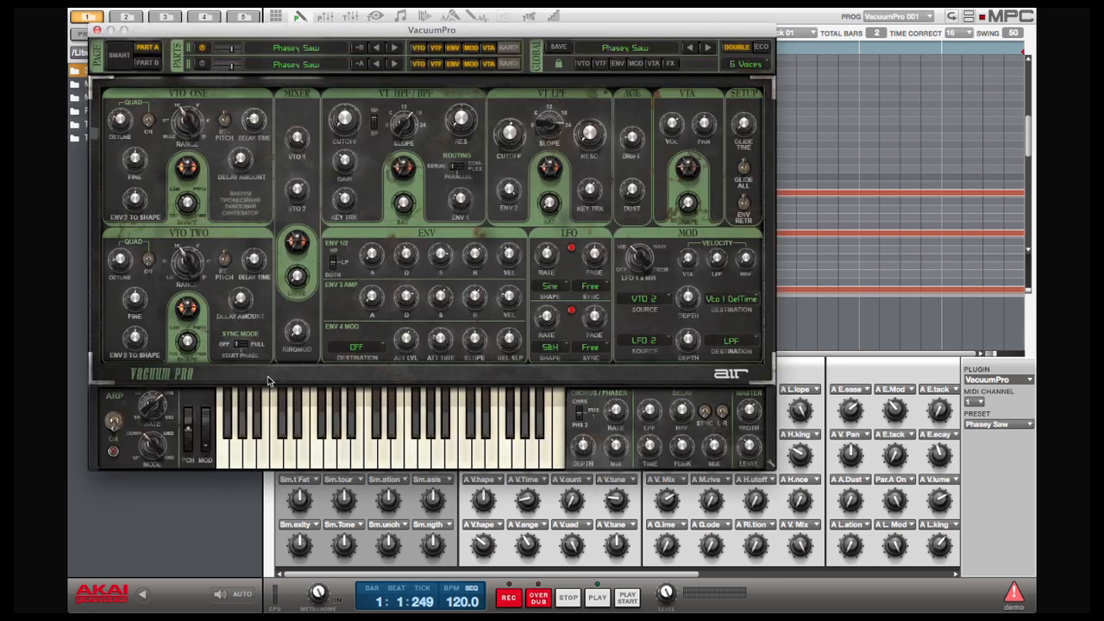
click(120, 55)
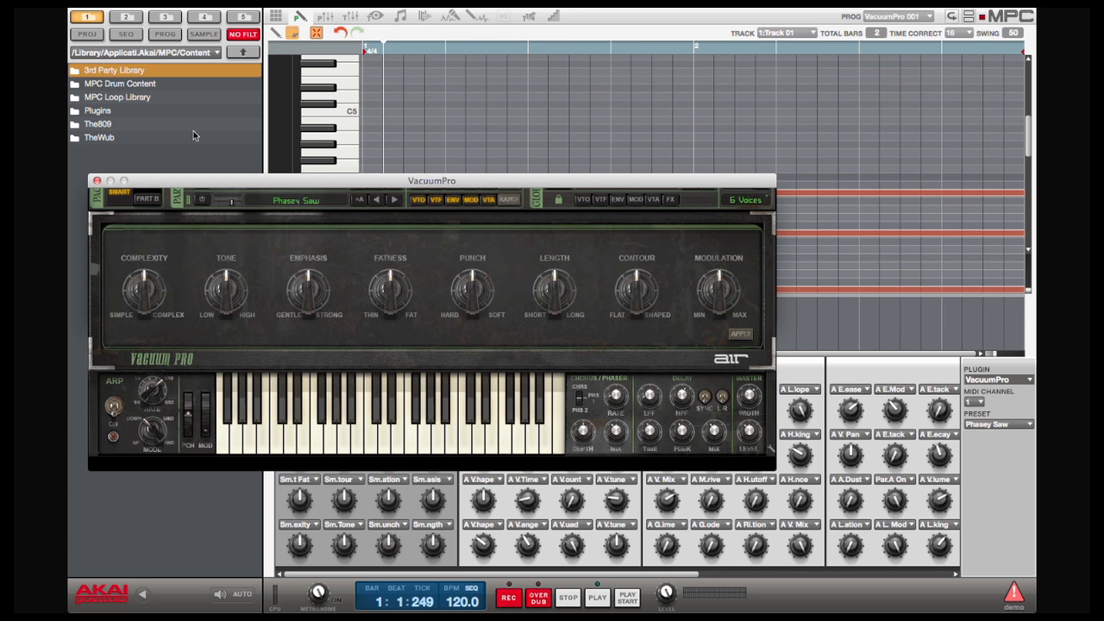
mouse_move(209, 183)
mouse_down()
mouse_move(257, 311)
mouse_move(224, 67)
mouse_up()
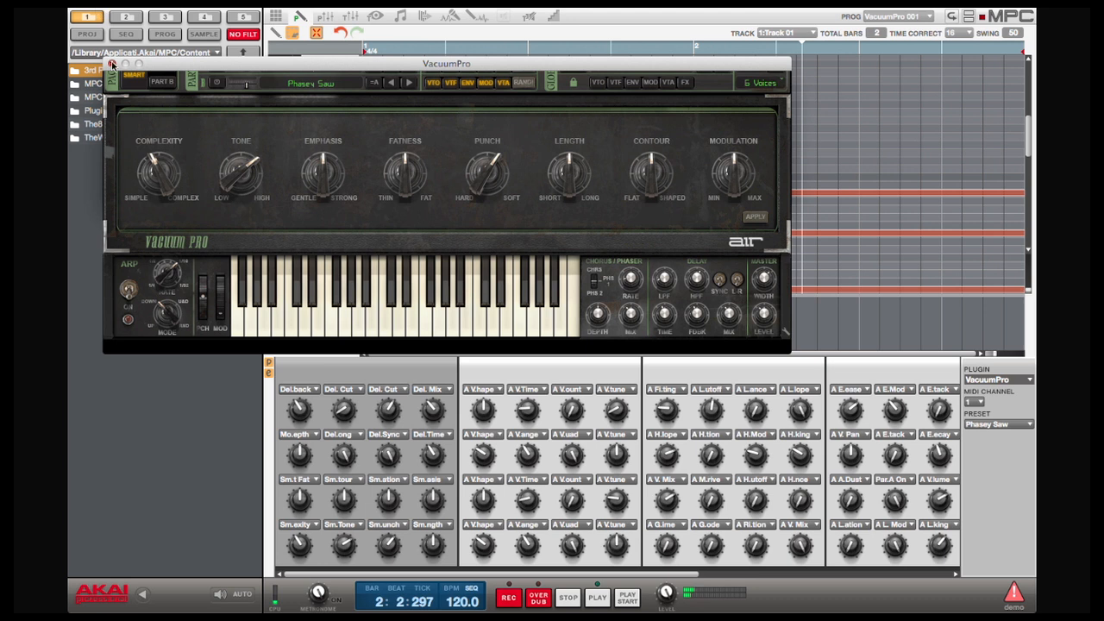
- Show the Smart Complexity automation lane and raise a later automation point to 96
click(113, 66)
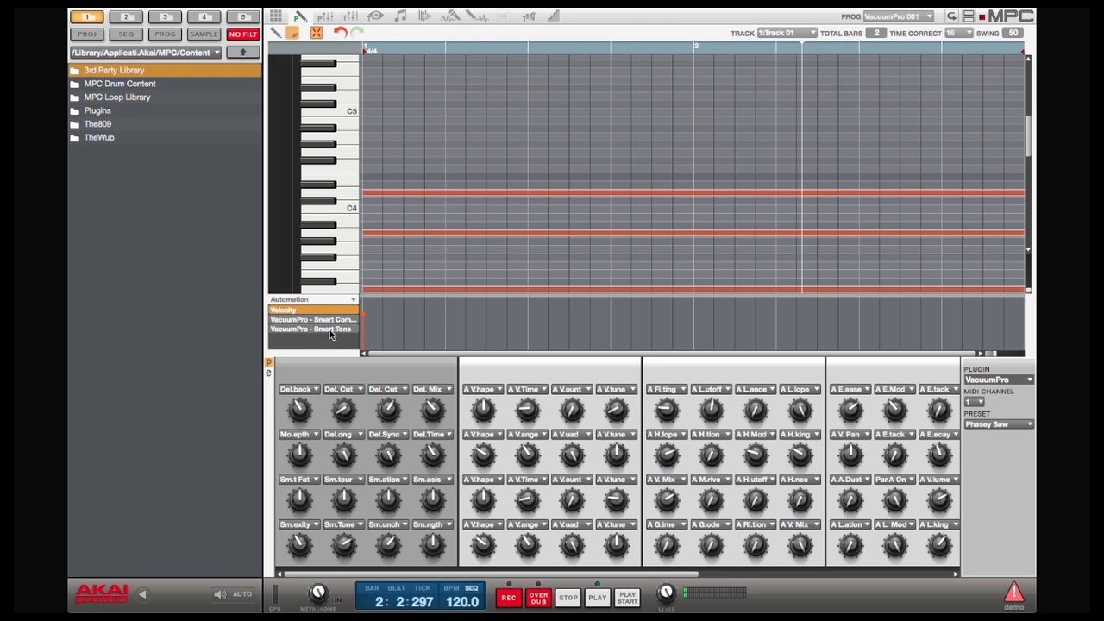
click(282, 320)
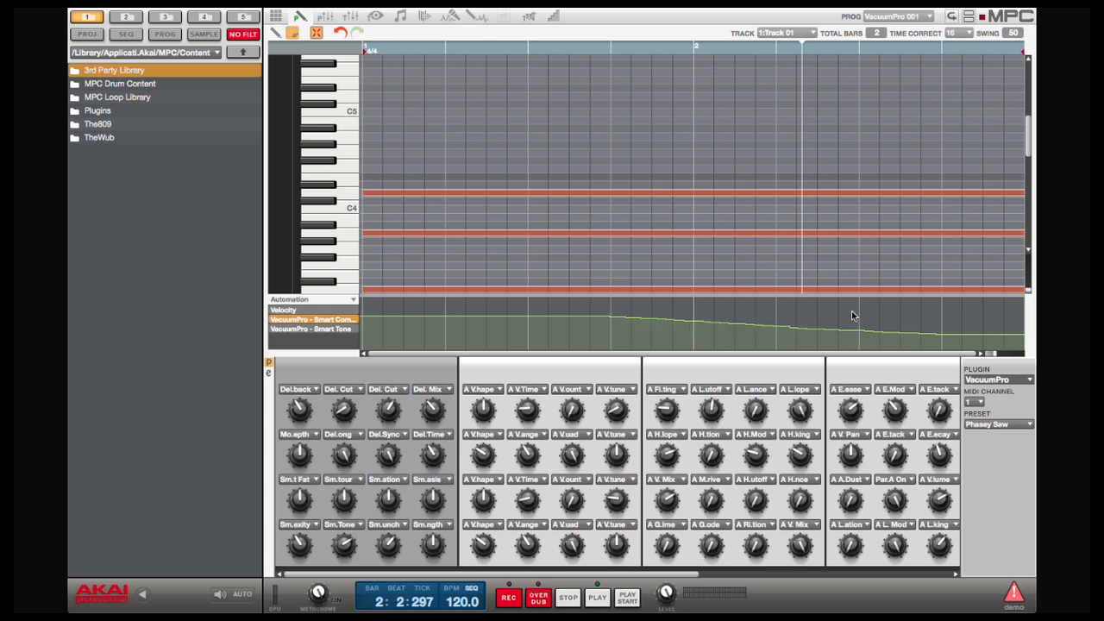
drag(856, 304, 713, 338)
mouse_move(725, 326)
mouse_down()
mouse_move(724, 313)
mouse_move(724, 327)
mouse_move(825, 328)
mouse_move(817, 318)
mouse_move(820, 336)
mouse_move(815, 324)
mouse_up()
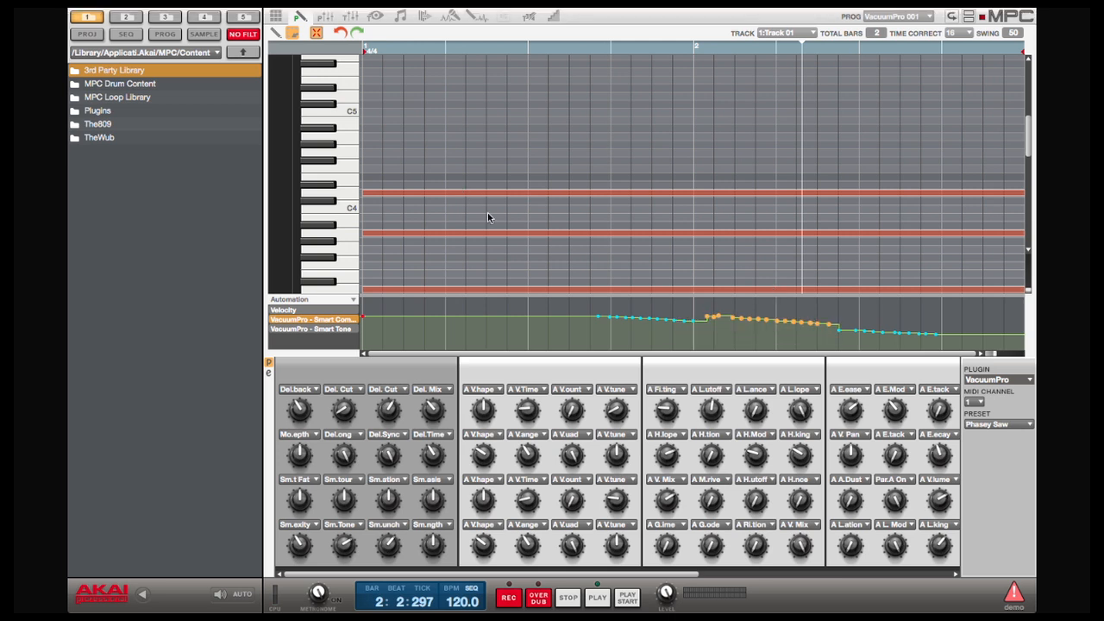
- Redraw the Smart knob curve freehand, making its final stretch rise
key(d)
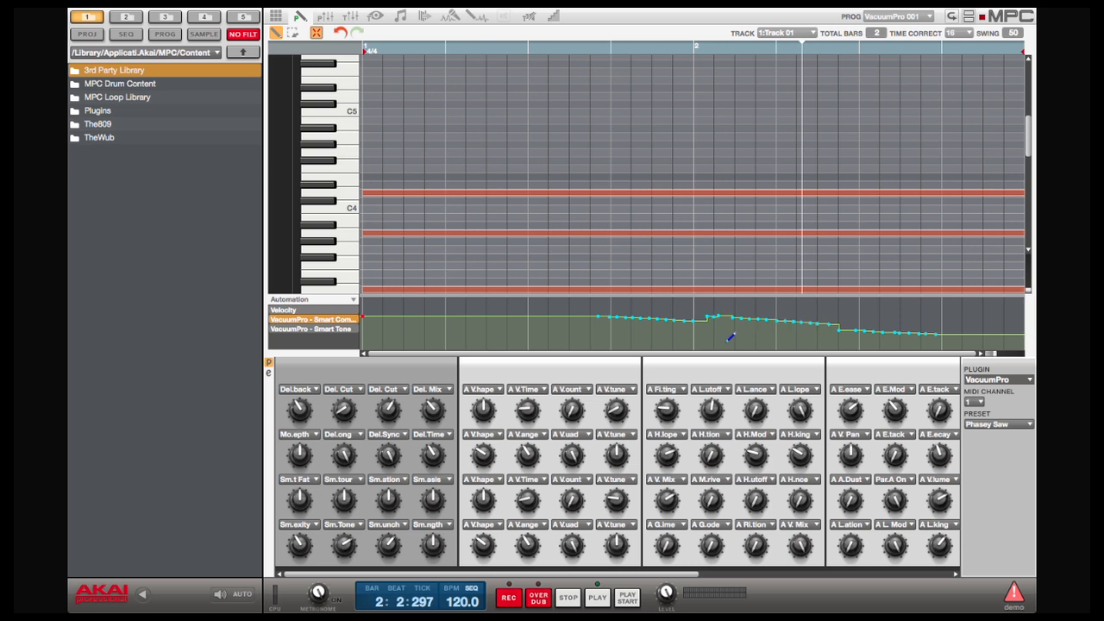
mouse_move(731, 333)
mouse_down()
mouse_move(619, 320)
mouse_move(522, 335)
mouse_move(476, 309)
mouse_move(451, 335)
mouse_move(406, 336)
mouse_move(382, 307)
mouse_up()
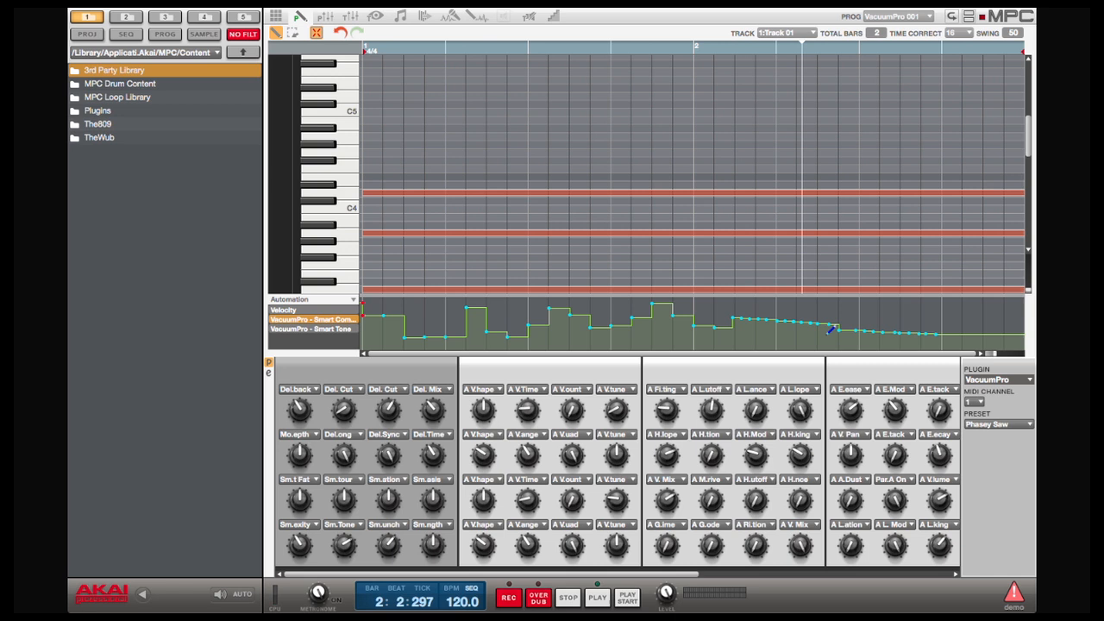
mouse_move(854, 319)
mouse_down()
mouse_move(965, 326)
mouse_move(983, 307)
mouse_up()
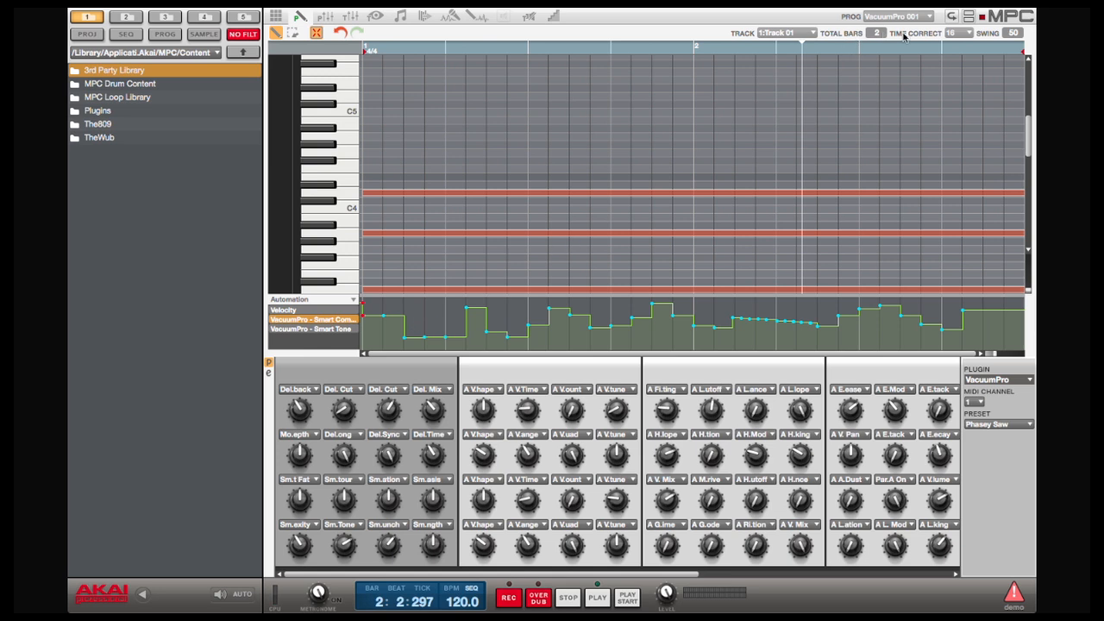
- Turn Time Correct off and draw a smooth freehand curve across the automation lane
click(972, 36)
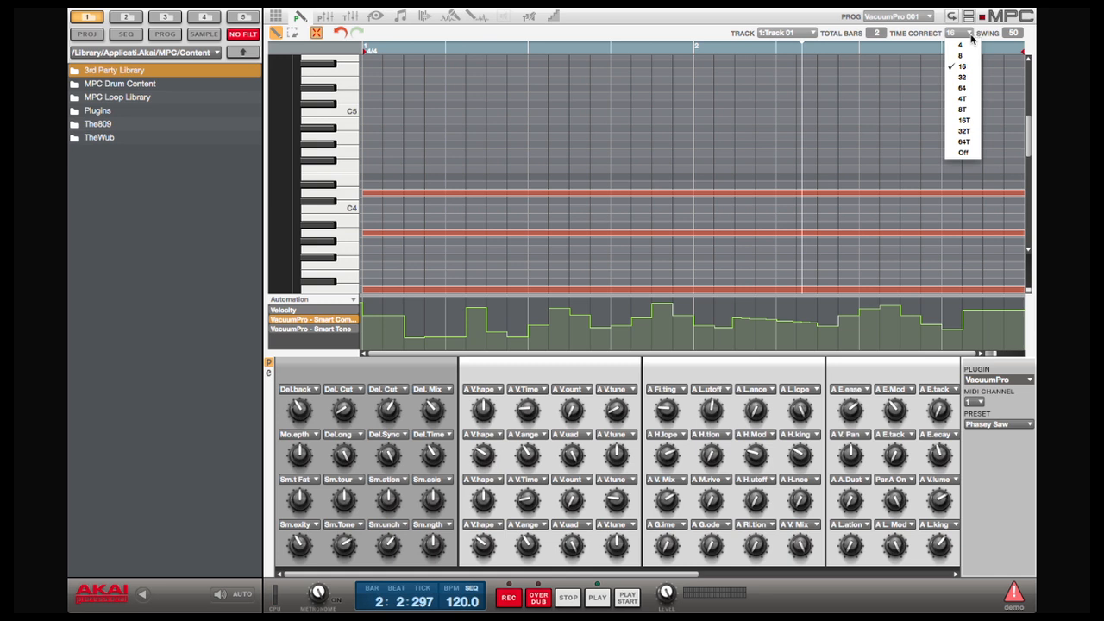
click(964, 152)
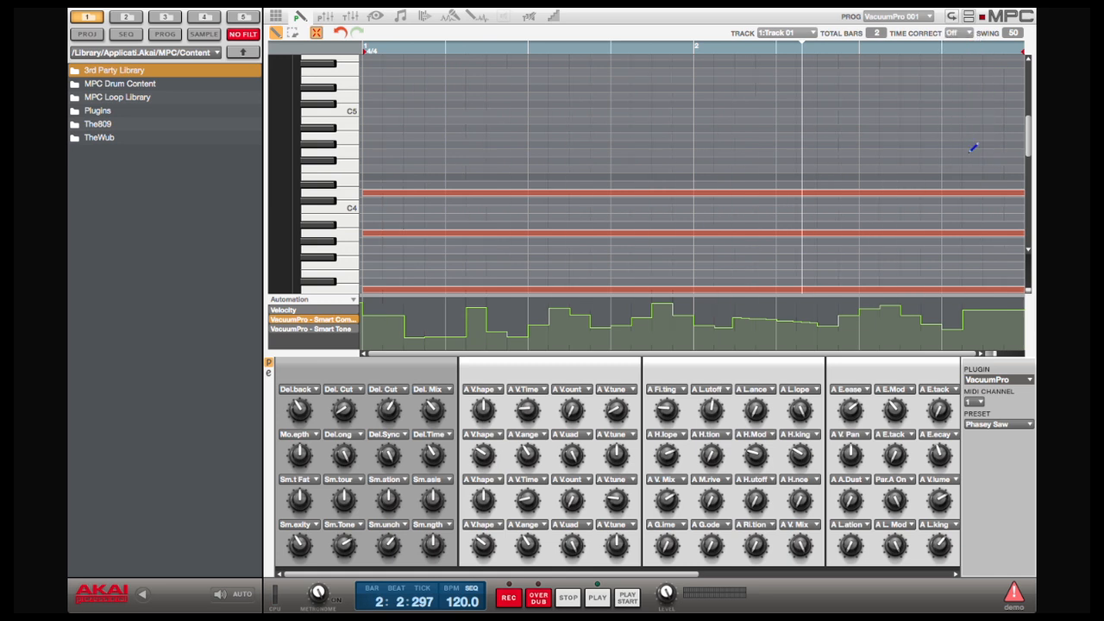
mouse_move(989, 344)
mouse_down()
mouse_move(555, 297)
mouse_move(395, 309)
mouse_up()
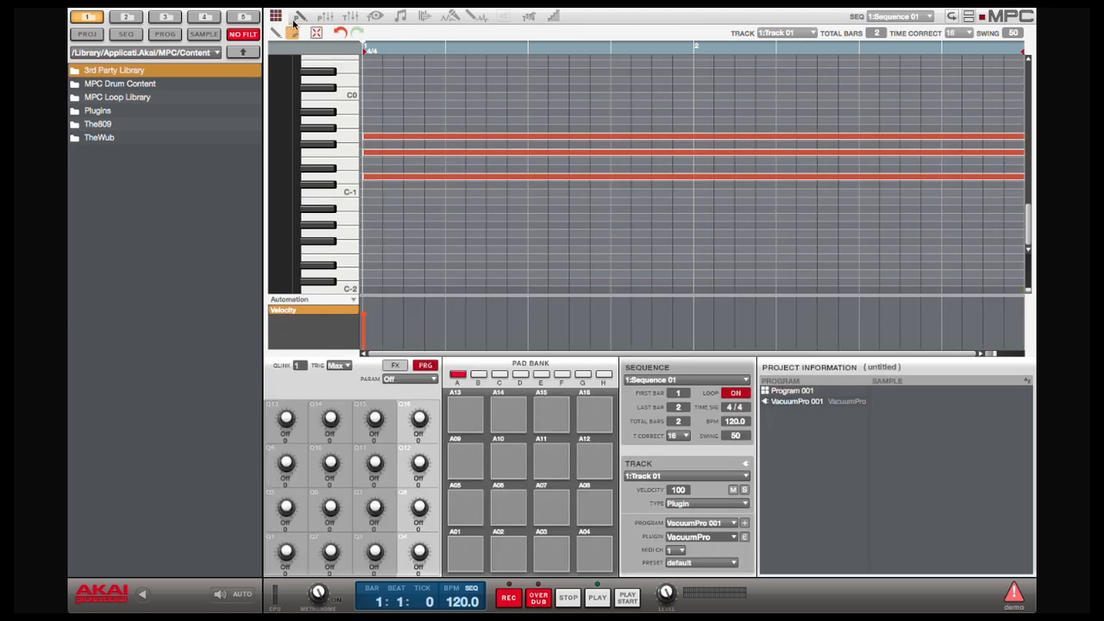
- Return to Main mode and bring up the actions menu for the VacuumPro 001 program
click(294, 24)
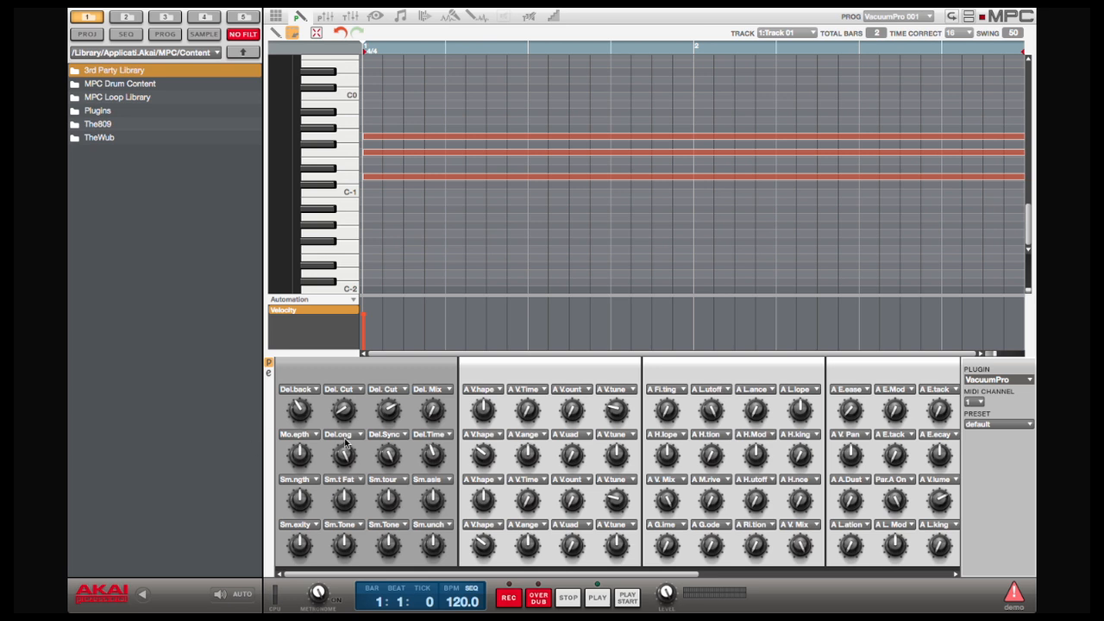
click(276, 17)
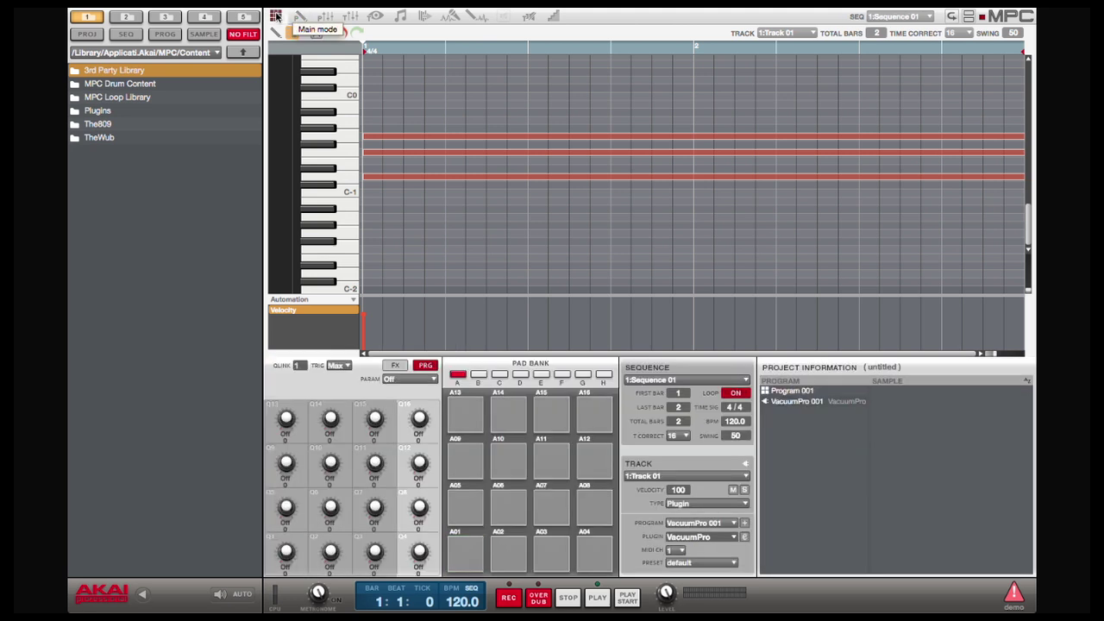
right_click(793, 403)
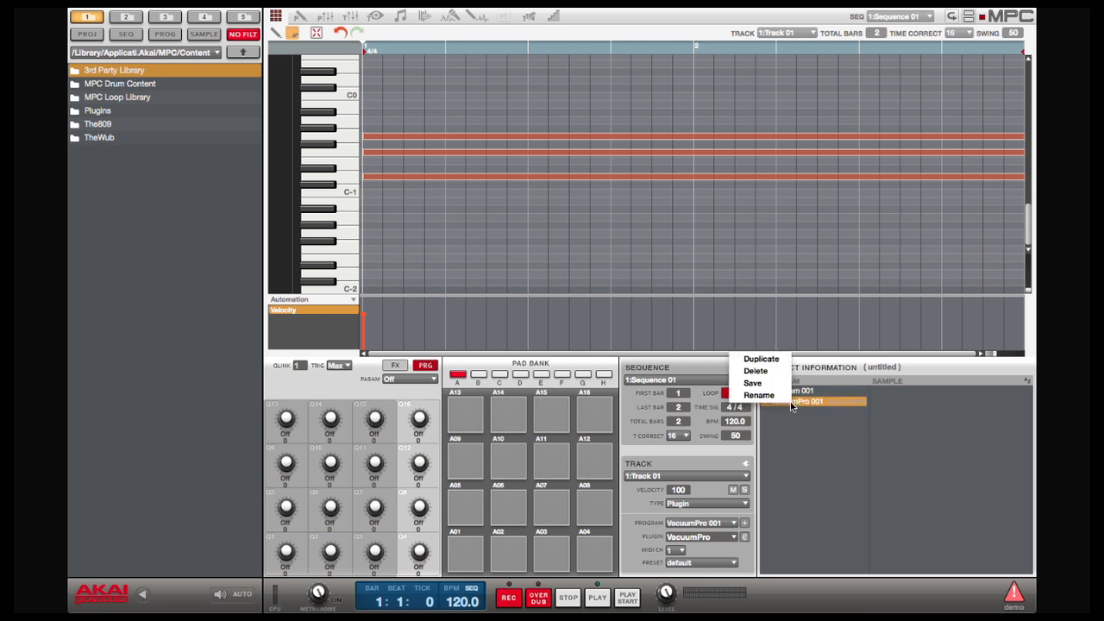
- Save the program as VacuumPro.xpm in the VSTs folder
click(779, 384)
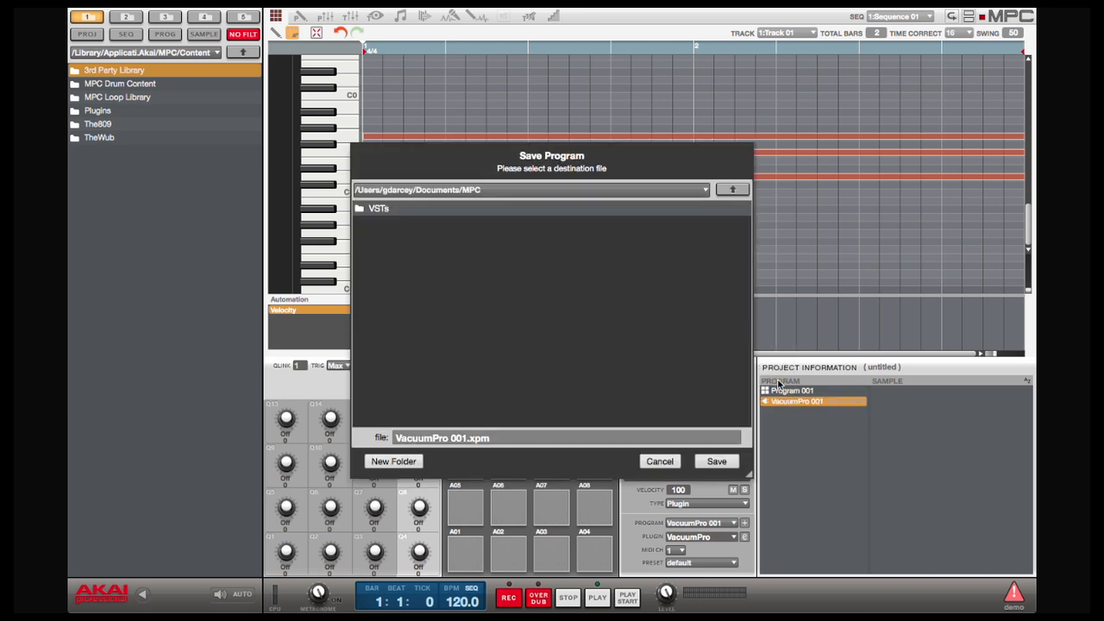
double_click(376, 209)
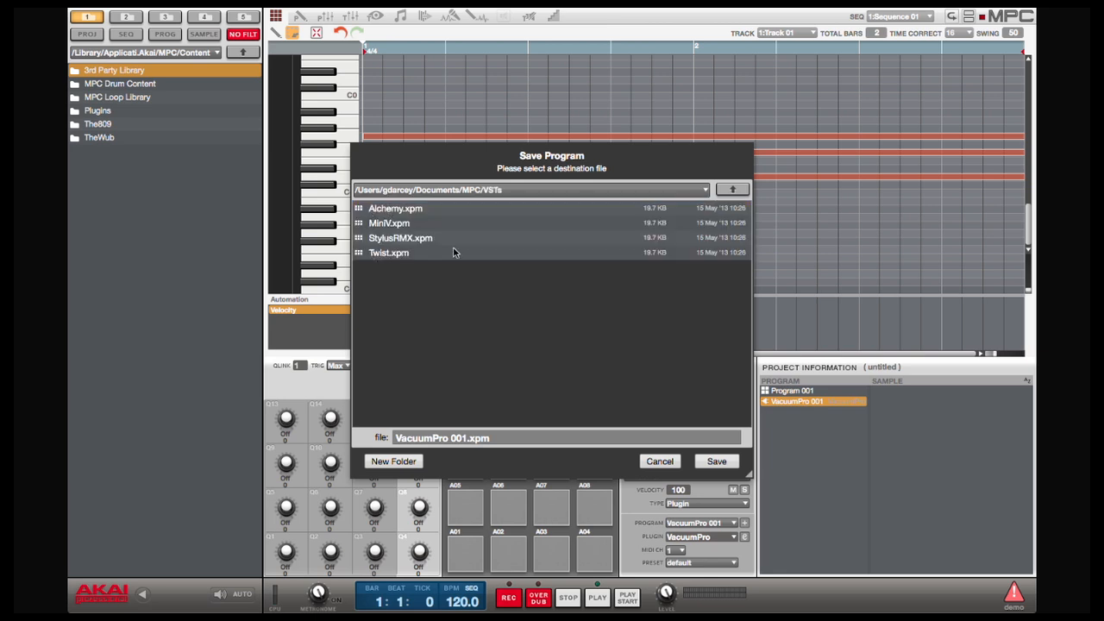
click(469, 438)
key(BackSpace)
key(BackSpace)
key(BackSpace)
key(Return)
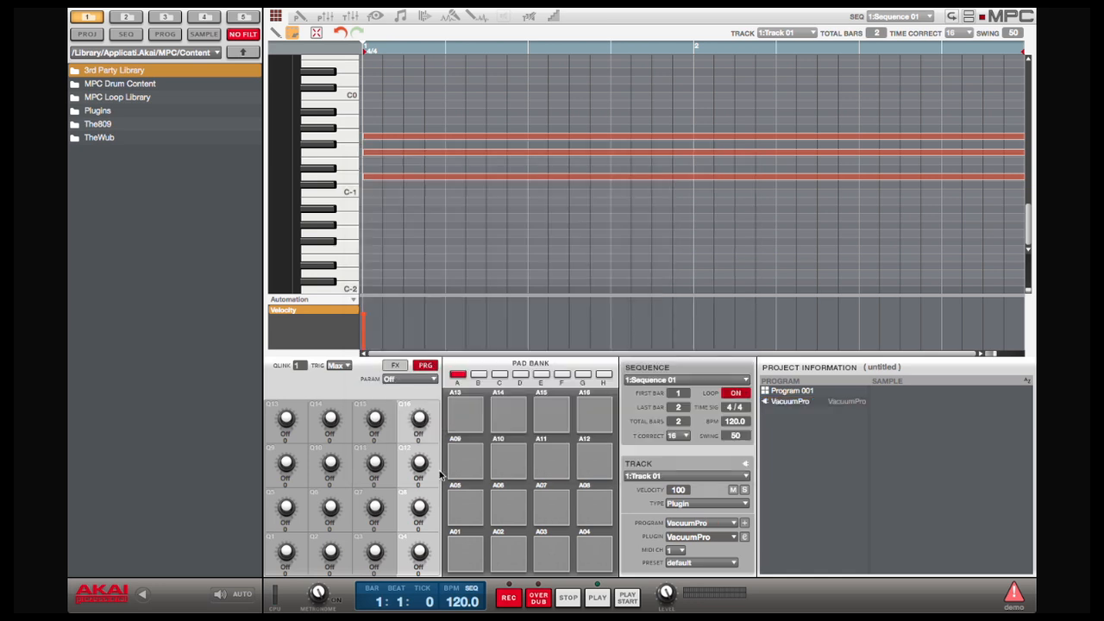
- Show the VSTs folder's files in the browser, listing VacuumPro.xpm
click(245, 17)
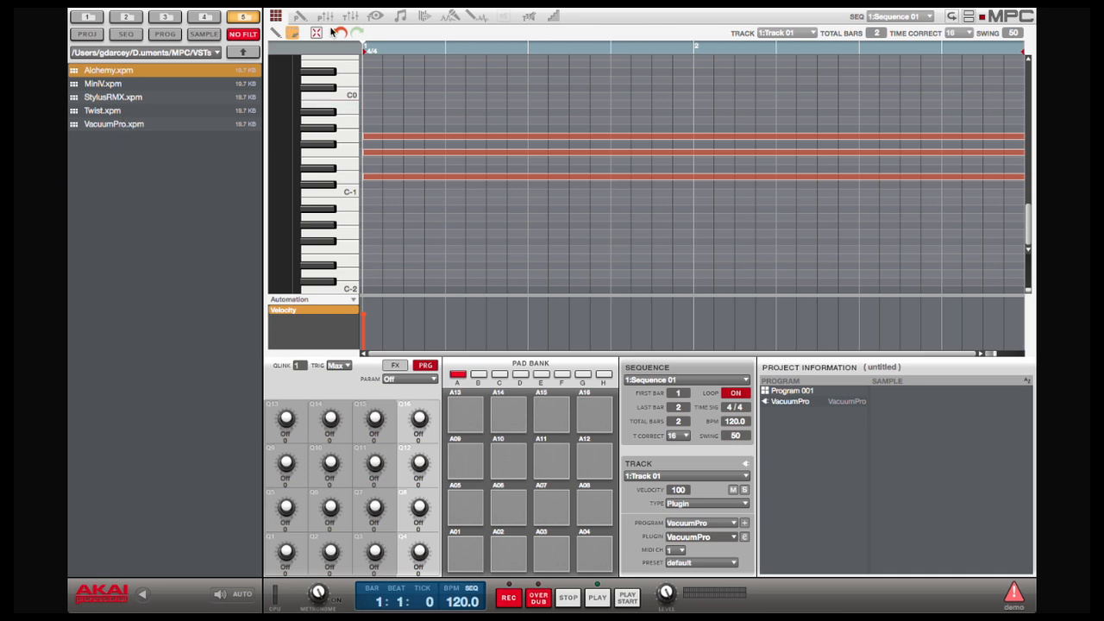
click(145, 14)
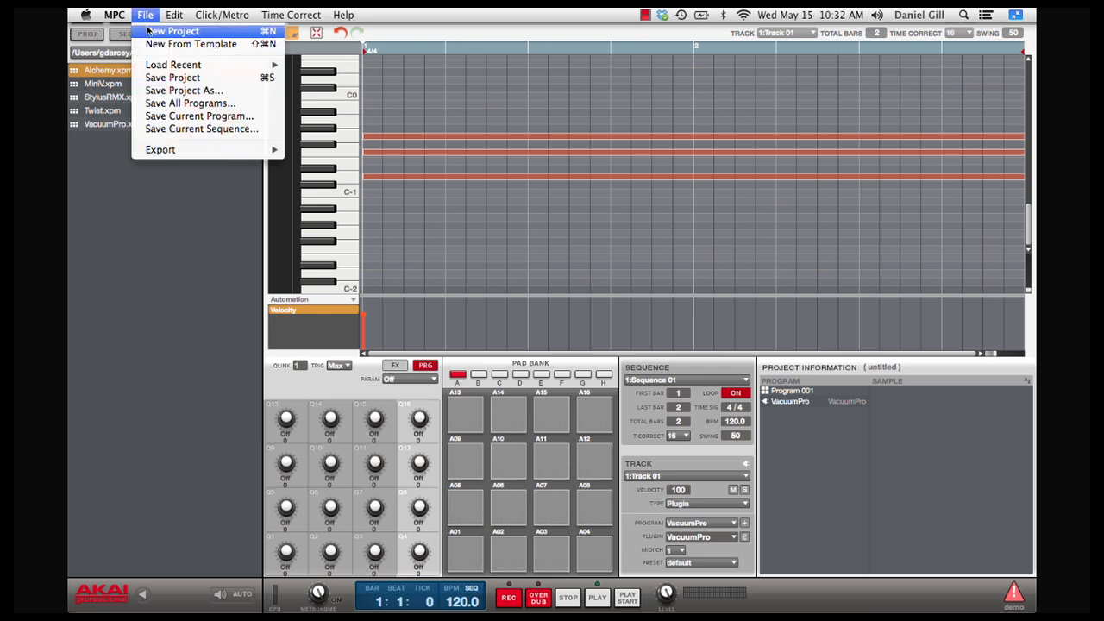
- Start a new empty project without saving and pick VacuumPro.xpm in the browser
click(169, 27)
click(498, 339)
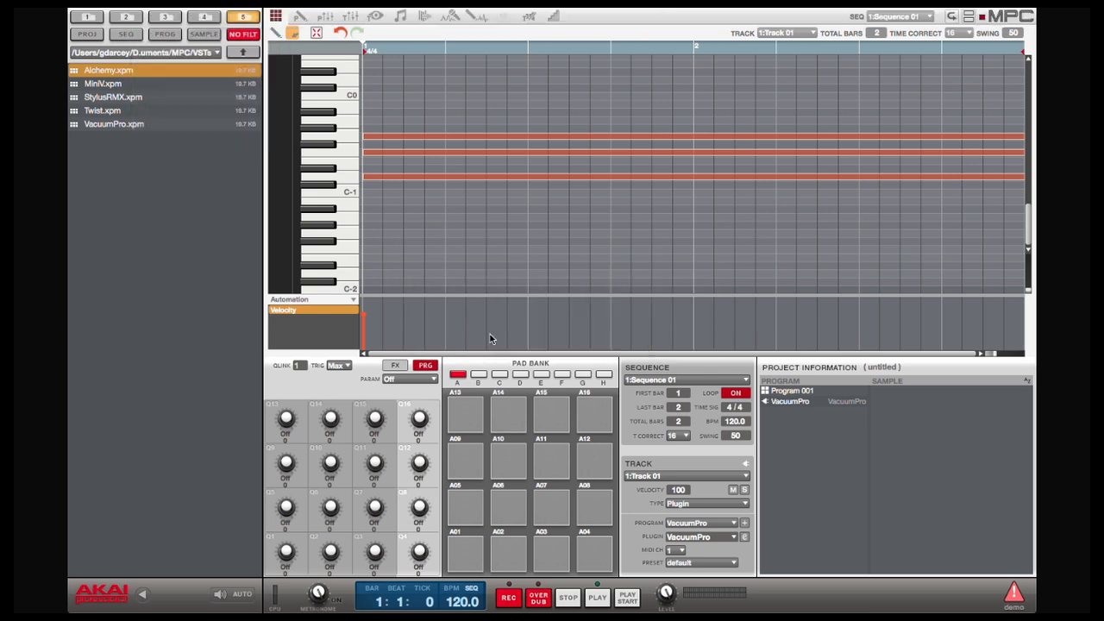
click(89, 125)
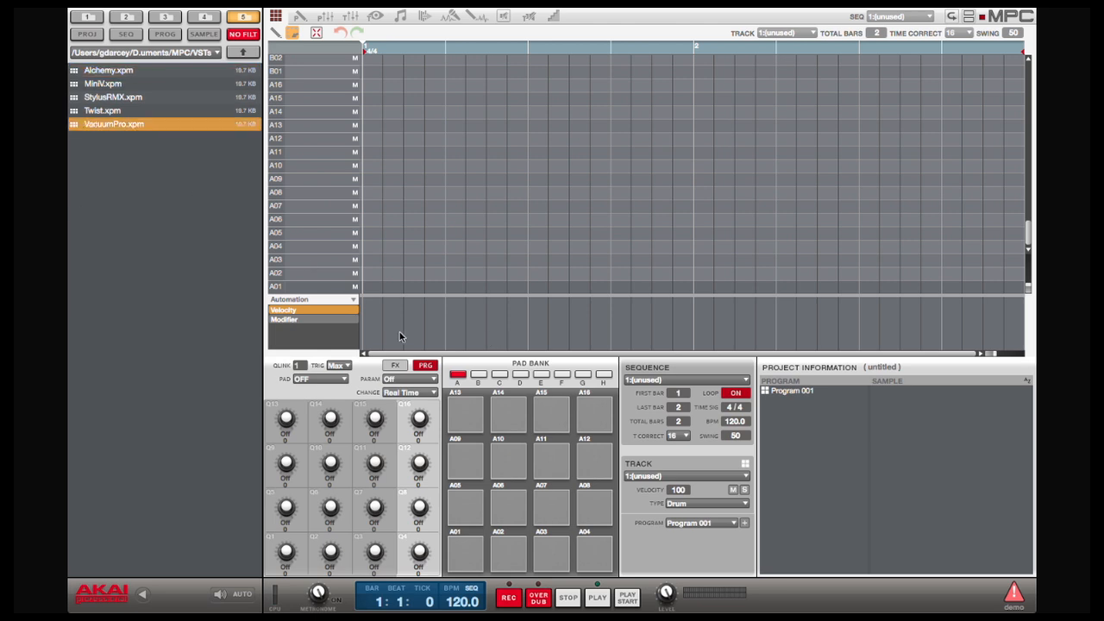
click(744, 506)
click(744, 506)
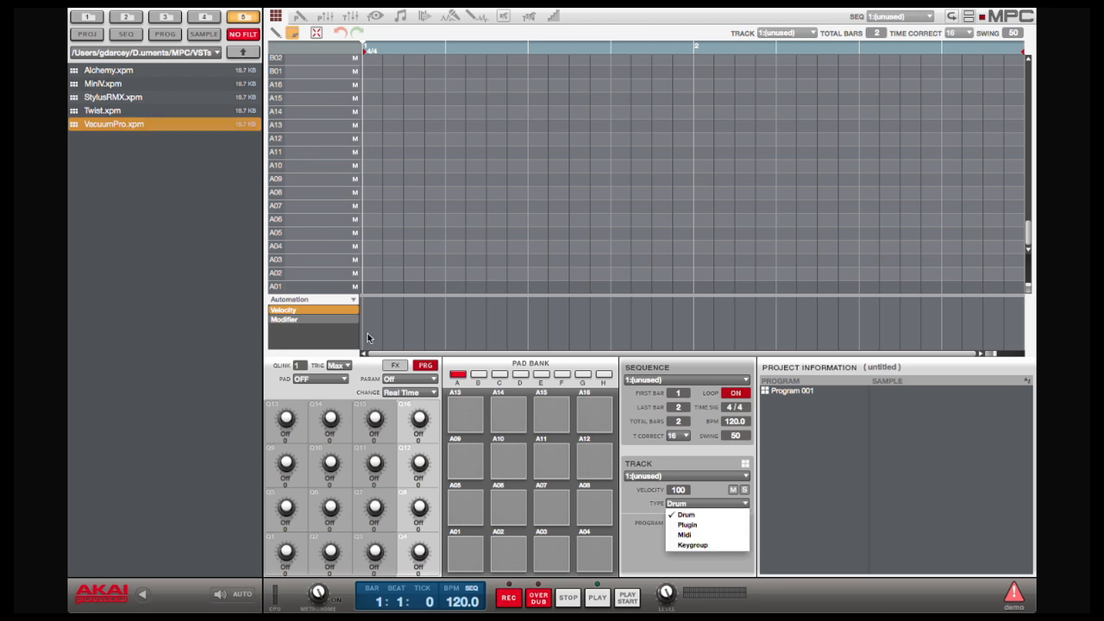
click(109, 228)
- Load VacuumPro.xpm into the project's programs and show its plugin knobs in Program Edit
drag(74, 128, 824, 530)
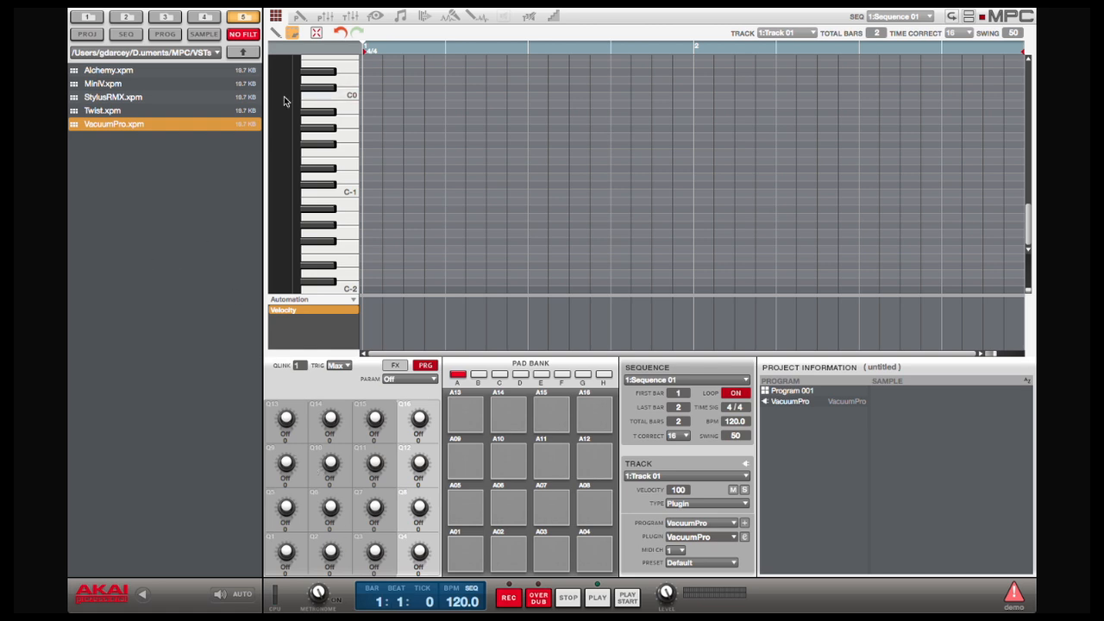
click(294, 14)
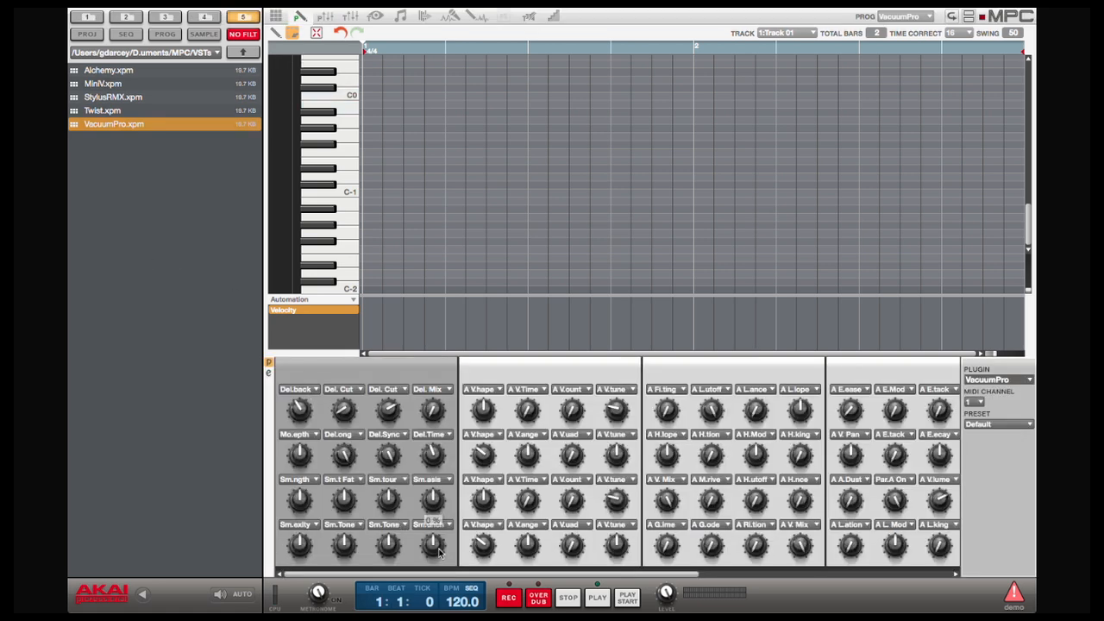